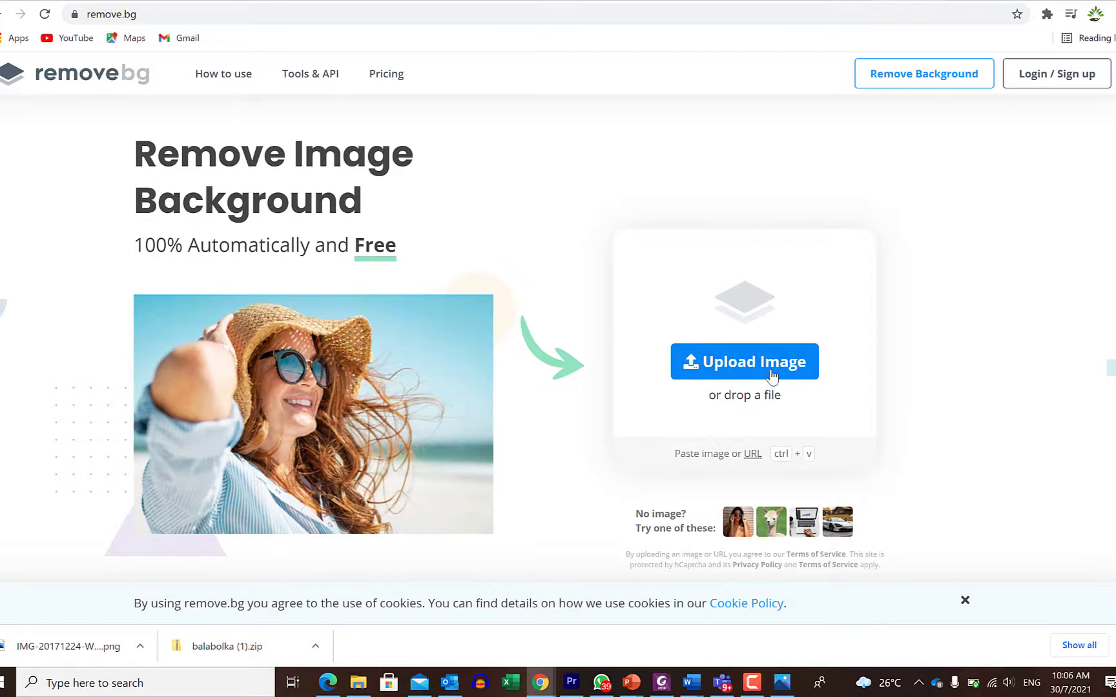
Upload IMG-20171224-WA0010 from the Desktop for background removal and download the preview-size result.
{"action": "left_click", "coordinate": [773, 373]}
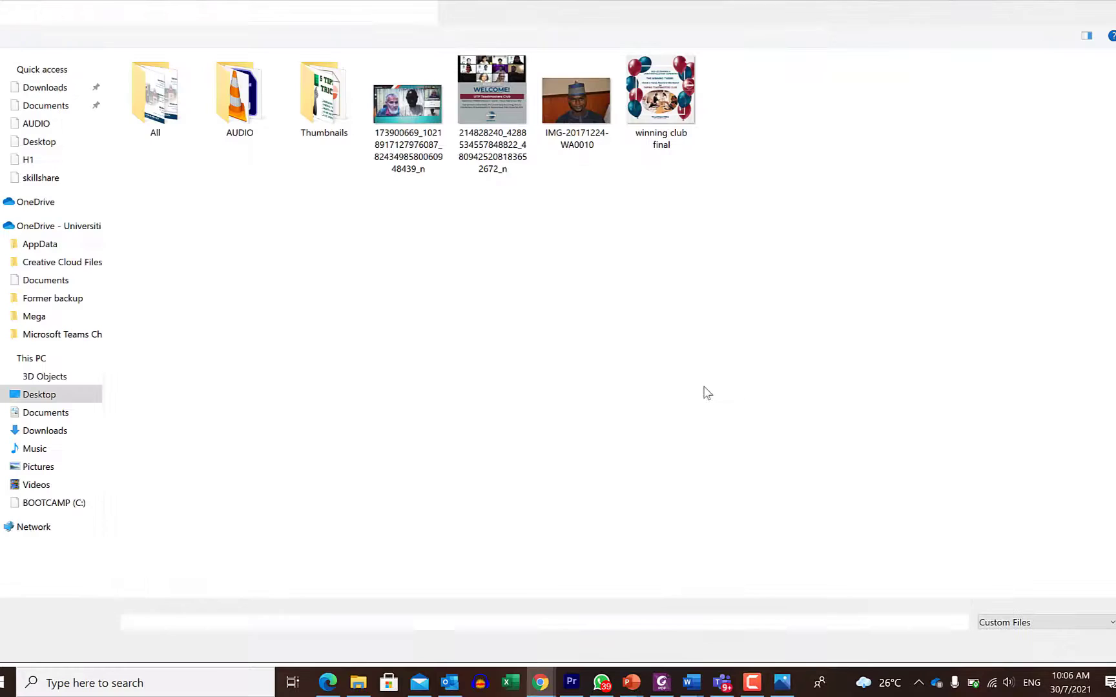
{"action": "left_click", "coordinate": [575, 101]}
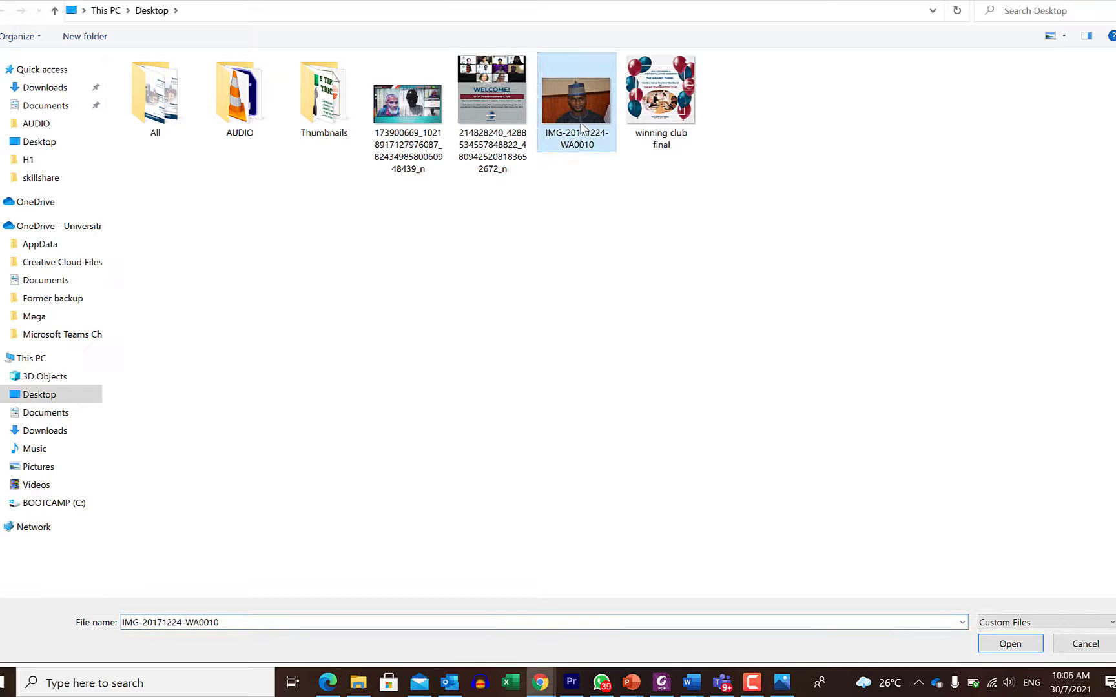
{"action": "left_click", "coordinate": [1005, 643]}
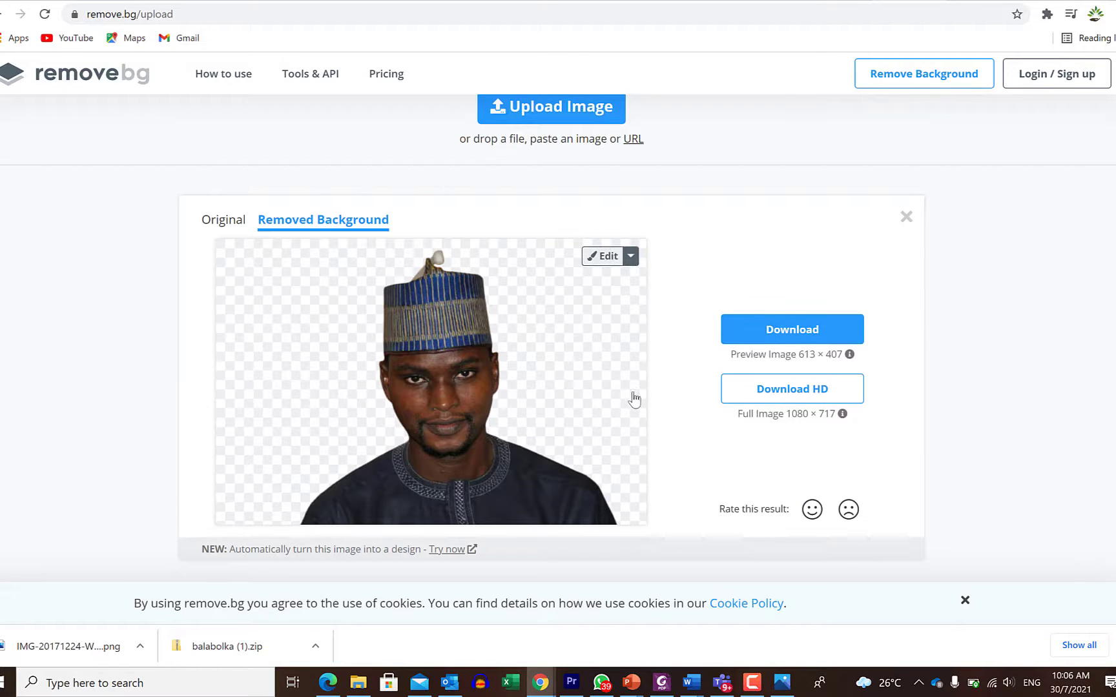
{"action": "left_click", "coordinate": [795, 332]}
Open the downloaded background-free image in the photo viewer and copy it.
{"action": "left_click", "coordinate": [82, 649]}
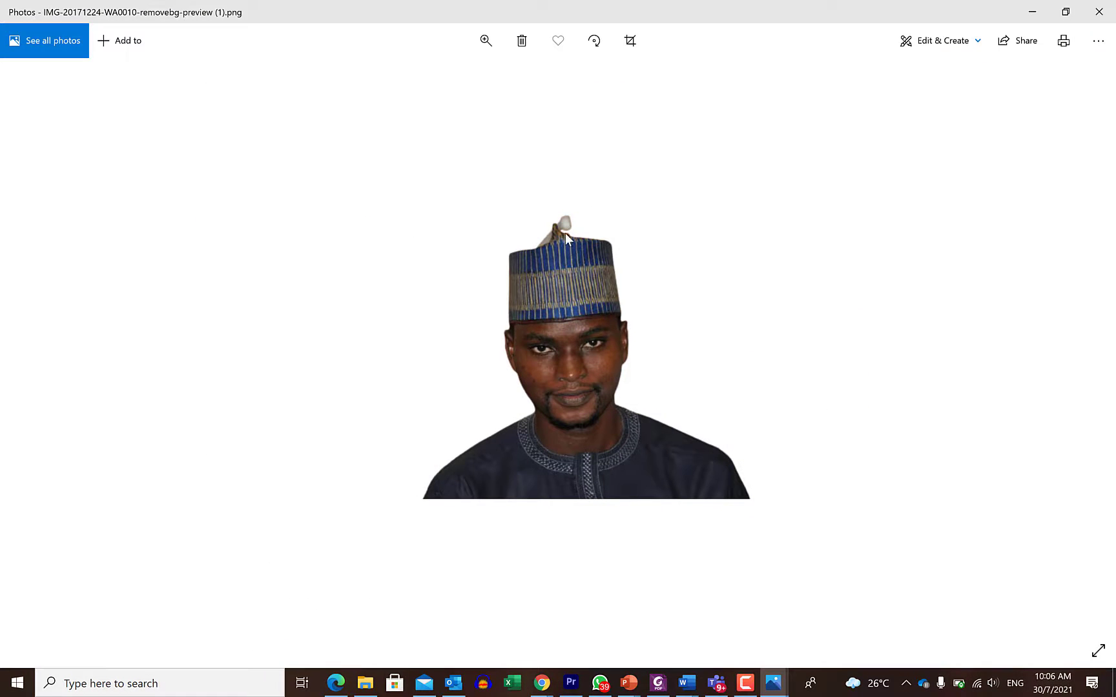
{"action": "right_click", "coordinate": [561, 244]}
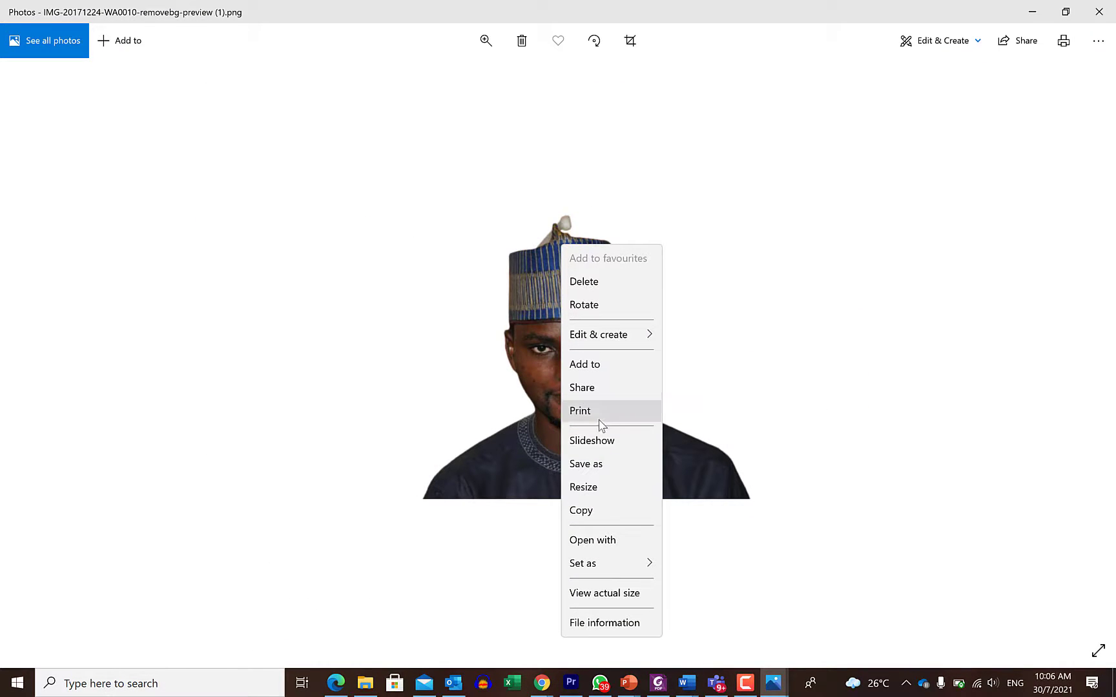
{"action": "left_click", "coordinate": [586, 511]}
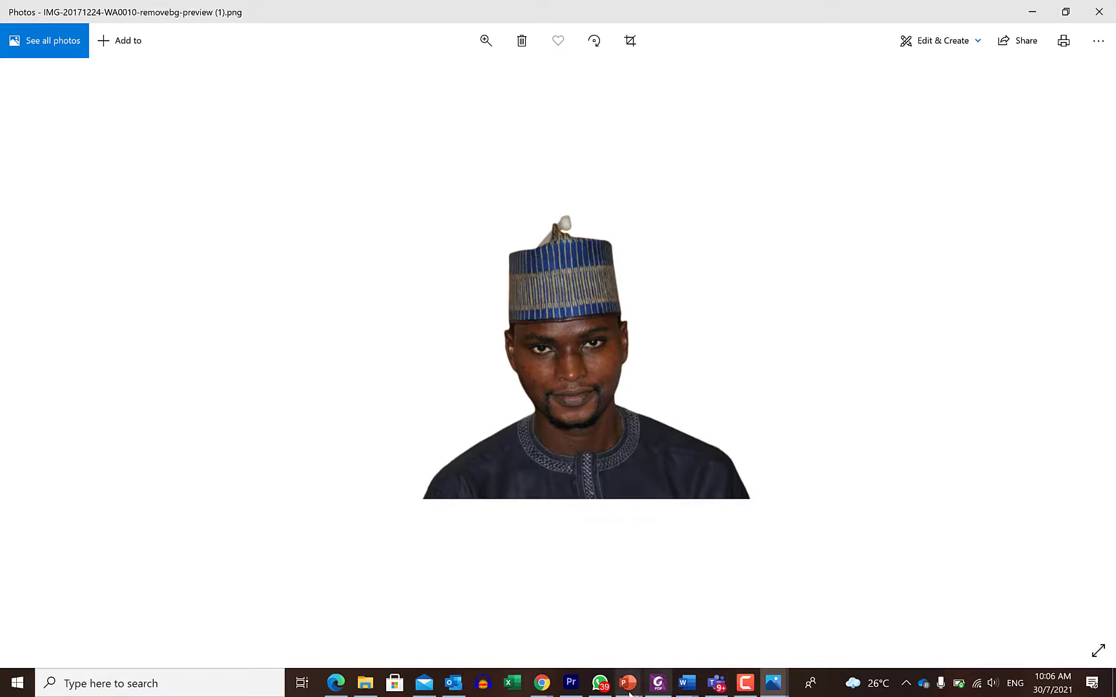
Switch to PowerPoint and add a new slide after slide 2 with the Blank layout.
{"action": "mouse_move", "coordinate": [630, 691]}
{"action": "left_click", "coordinate": [689, 627]}
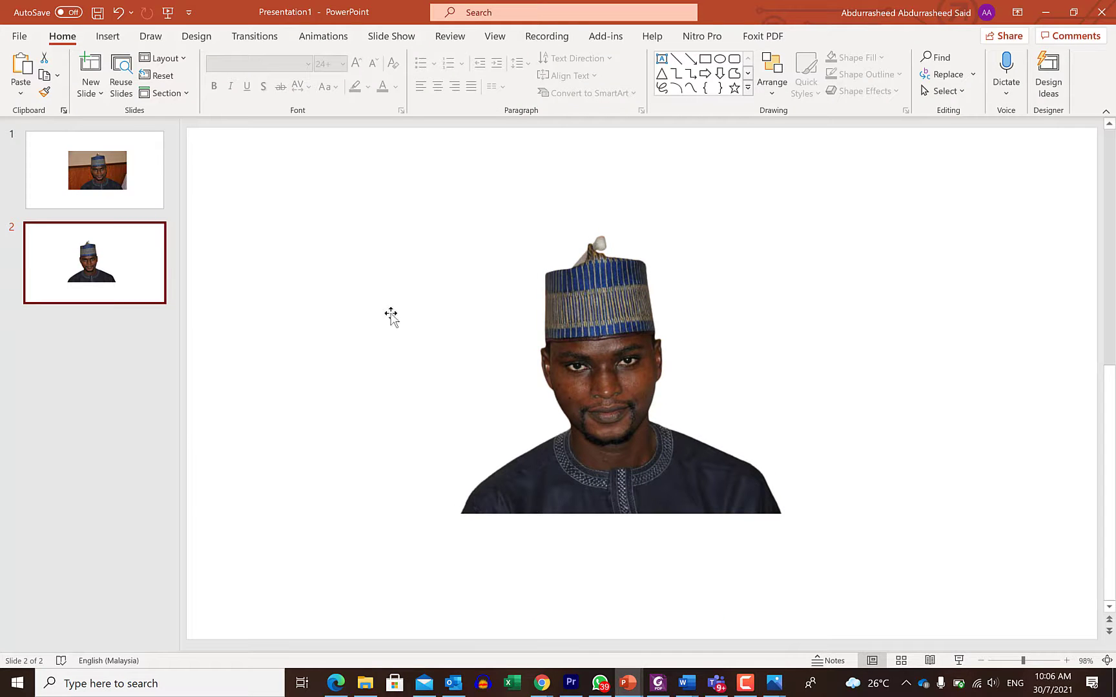
{"action": "right_click", "coordinate": [115, 282]}
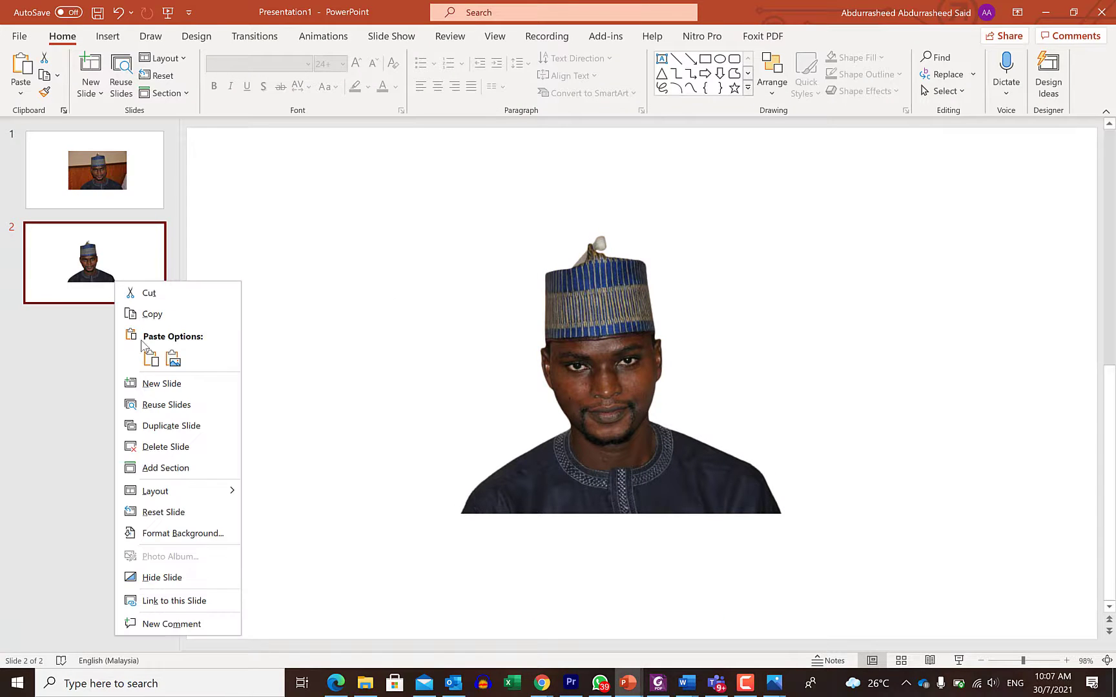
{"action": "left_click", "coordinate": [164, 384]}
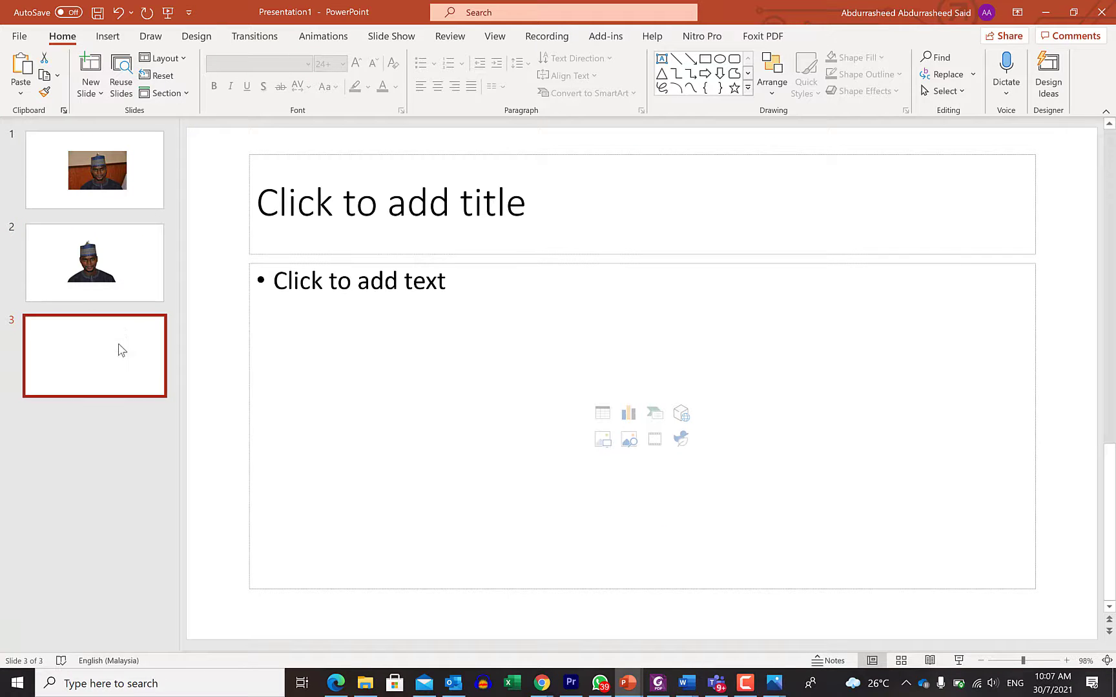
{"action": "right_click", "coordinate": [118, 350]}
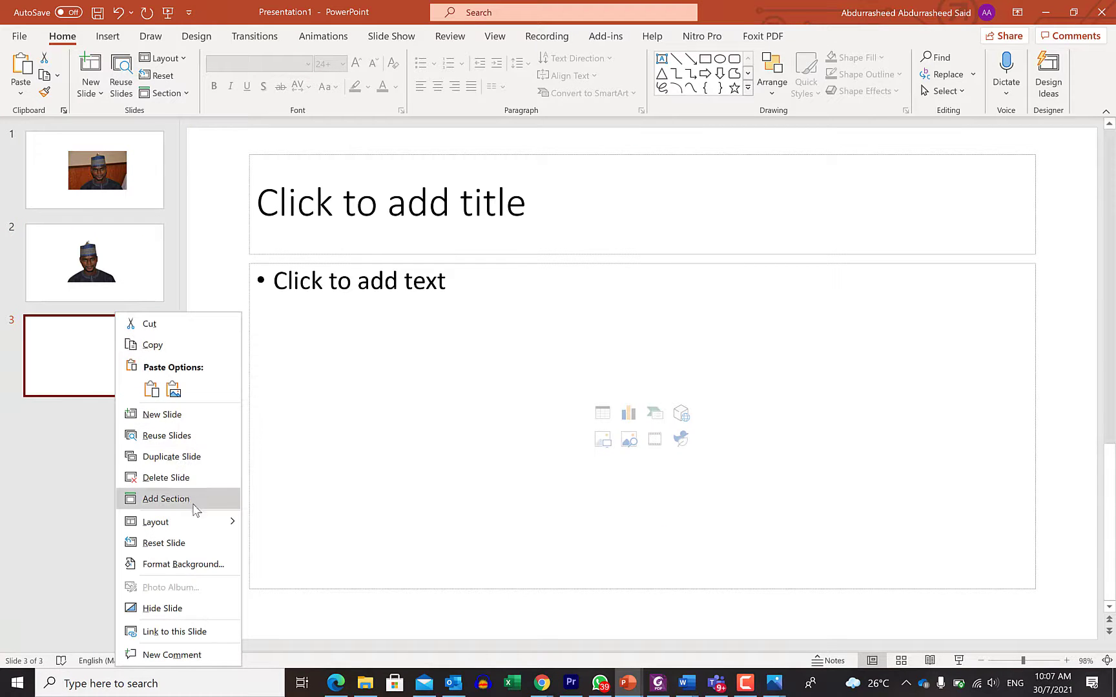
{"action": "mouse_move", "coordinate": [199, 524]}
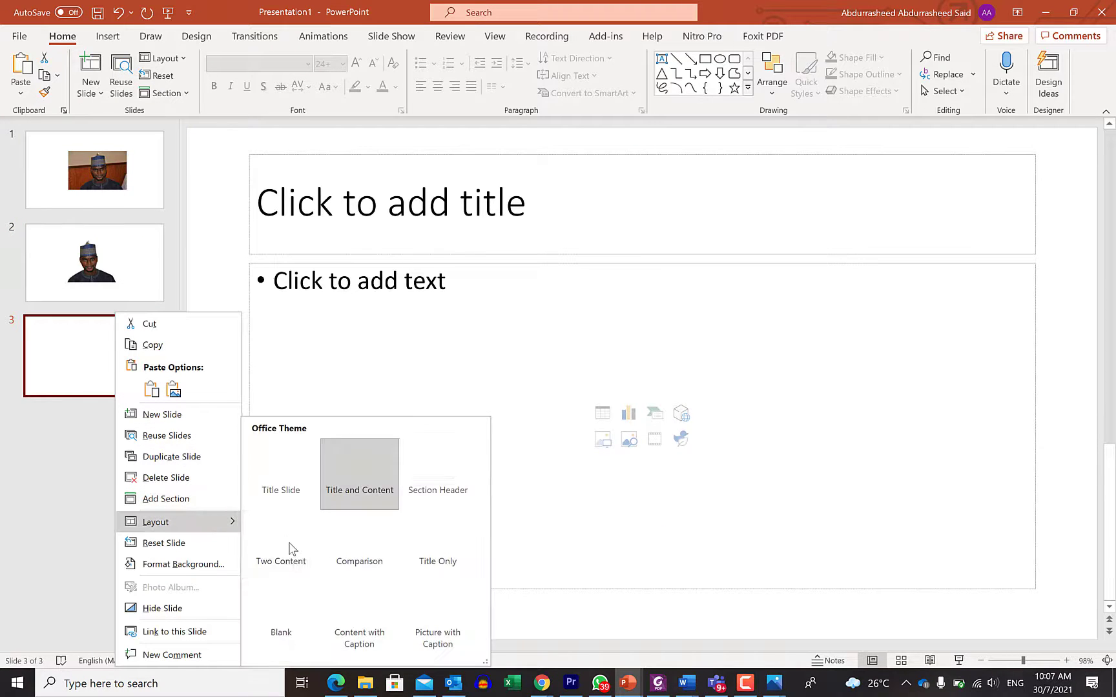
{"action": "left_click", "coordinate": [295, 610]}
Paste the copied cutout portrait onto the blank slide 3 and move it slightly left of the slide's center.
{"action": "right_click", "coordinate": [420, 309]}
{"action": "left_click", "coordinate": [453, 342]}
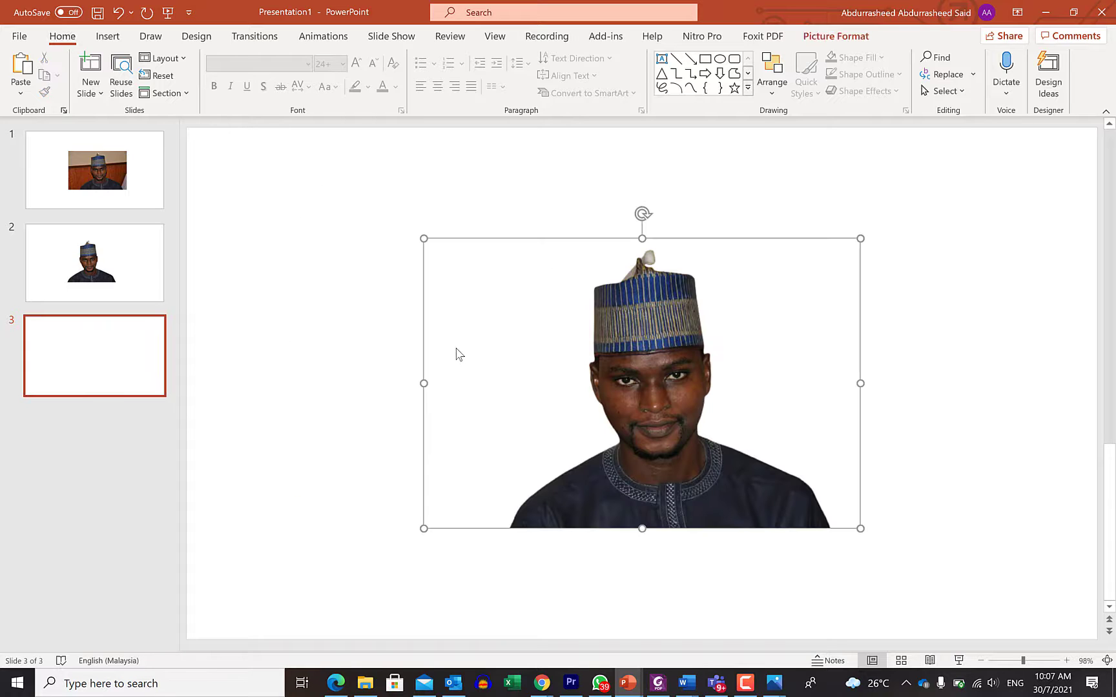
{"action": "left_click_drag", "start_coordinate": [551, 345], "coordinate": [590, 317]}
{"action": "left_click", "coordinate": [933, 280]}
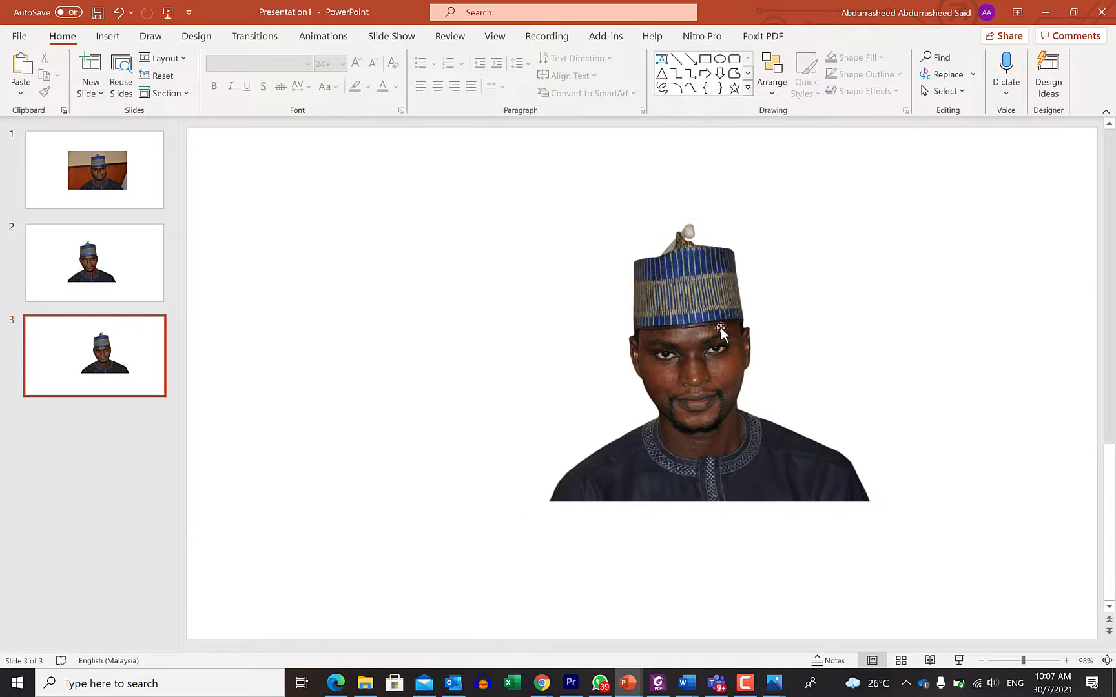
{"action": "left_click_drag", "start_coordinate": [653, 346], "coordinate": [548, 363]}
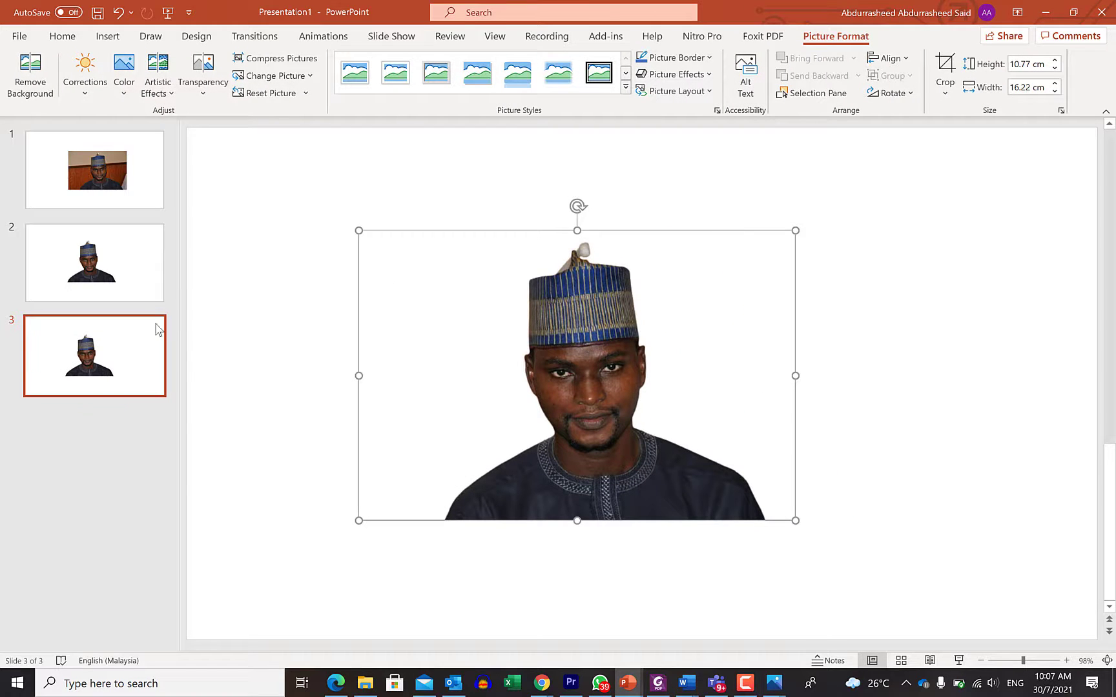
Remove the background of the photo on slide 1, marking both shoulders as areas to keep.
{"action": "left_click", "coordinate": [108, 162]}
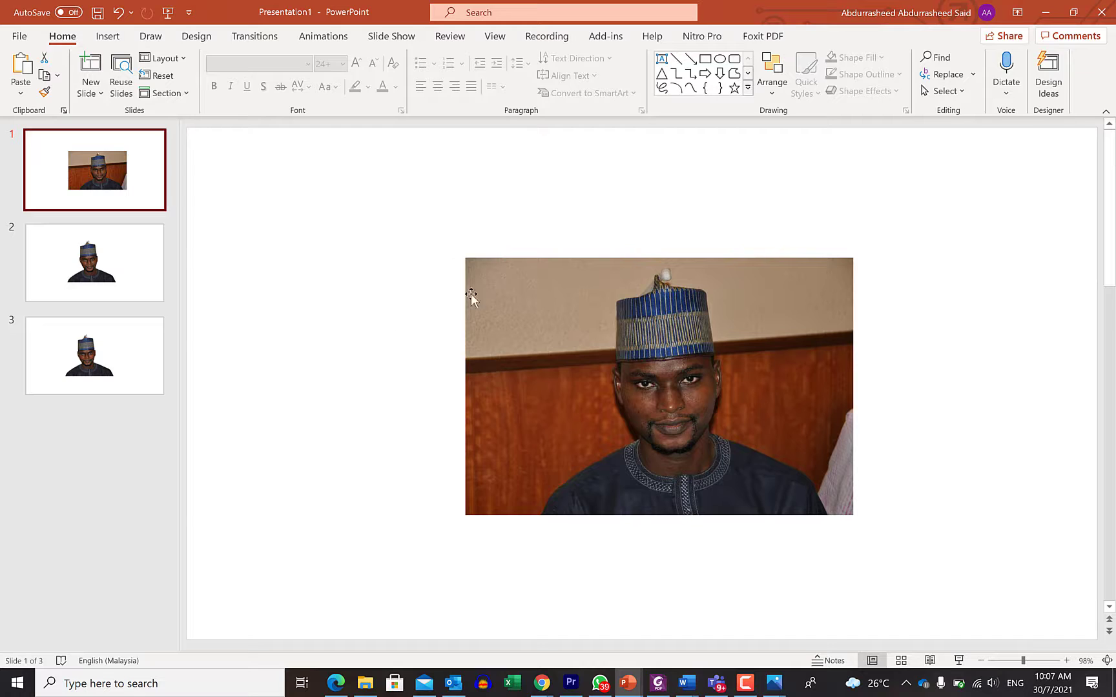
{"action": "left_click", "coordinate": [607, 343]}
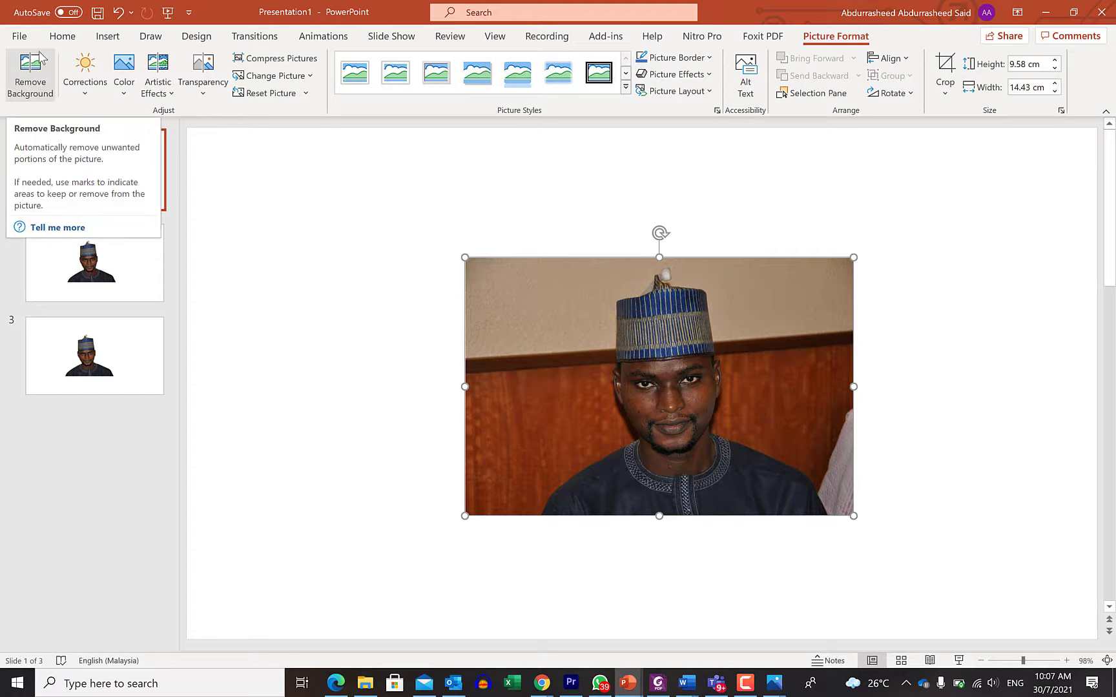
{"action": "left_click", "coordinate": [25, 81]}
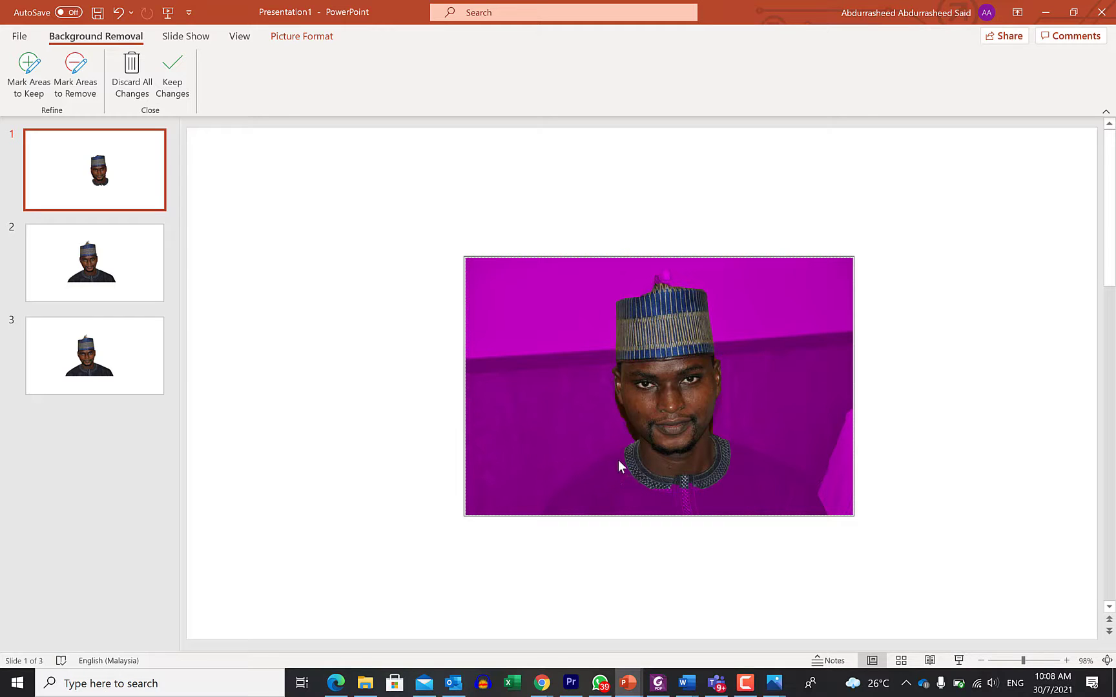
{"action": "left_click", "coordinate": [28, 68]}
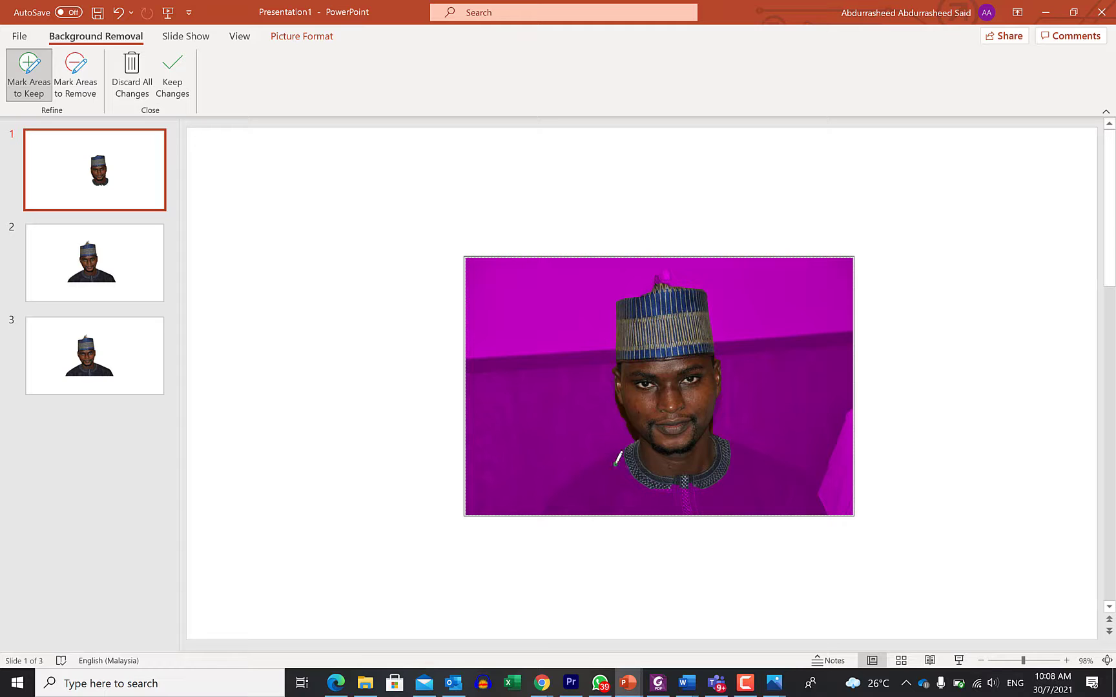
{"action": "left_click_drag", "start_coordinate": [615, 463], "coordinate": [563, 504]}
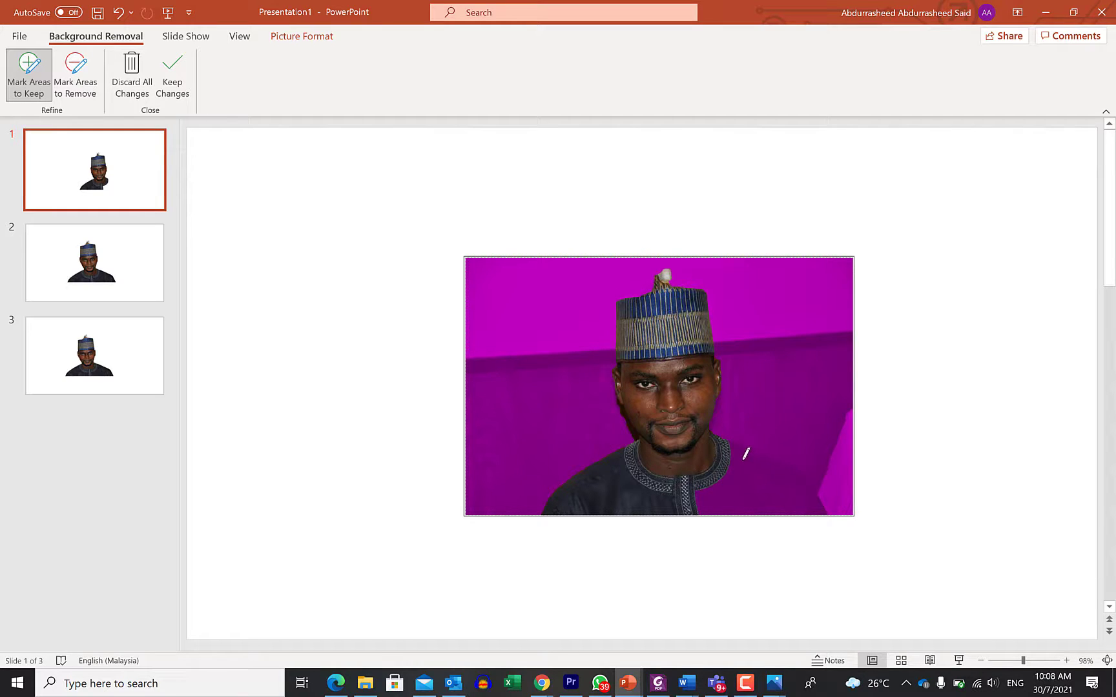
{"action": "left_click_drag", "start_coordinate": [744, 456], "coordinate": [806, 488]}
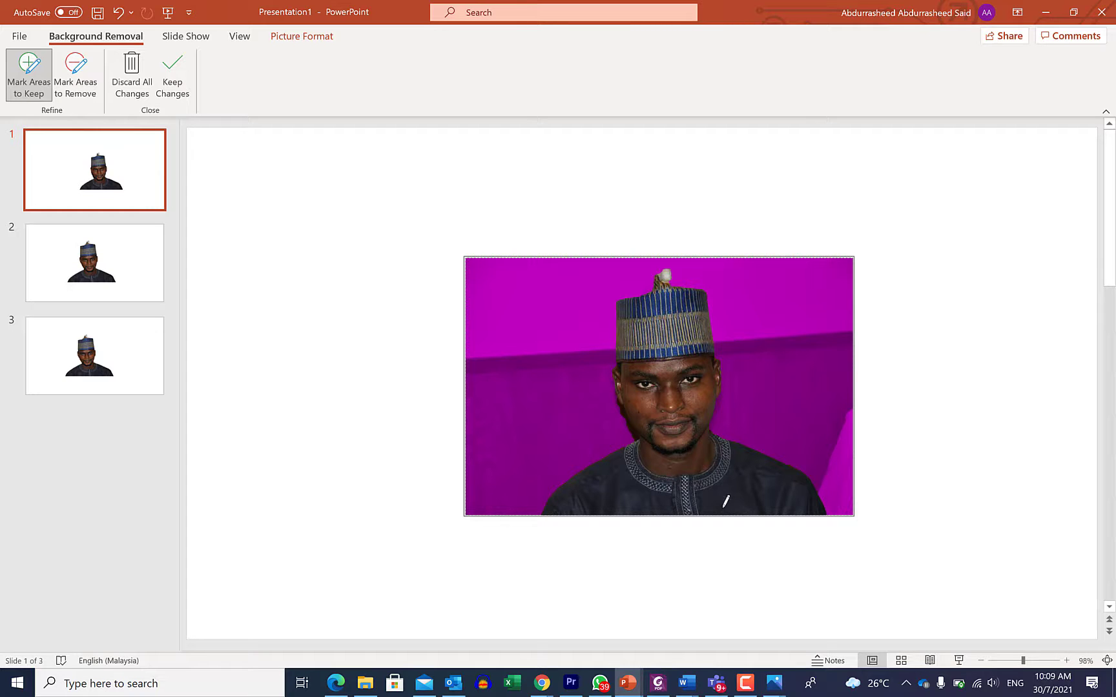
{"action": "left_click", "coordinate": [183, 77]}
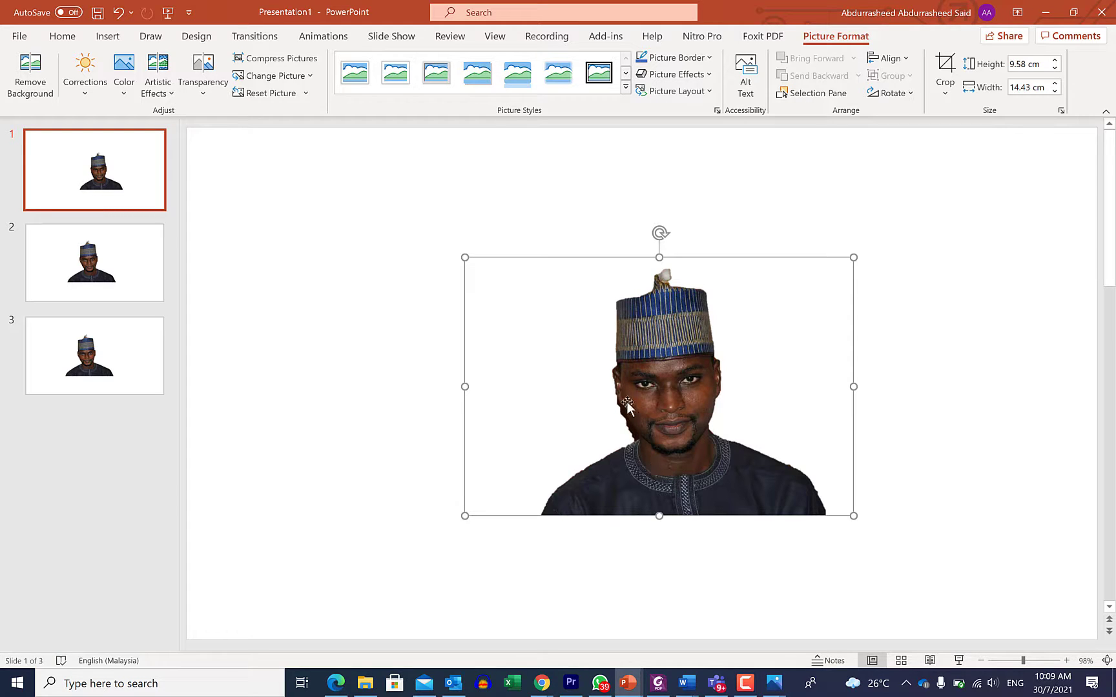
Refine slide 1's background removal by marking the leftover dark area beside the cheek for removal, and keep the changes.
{"action": "left_click", "coordinate": [16, 58]}
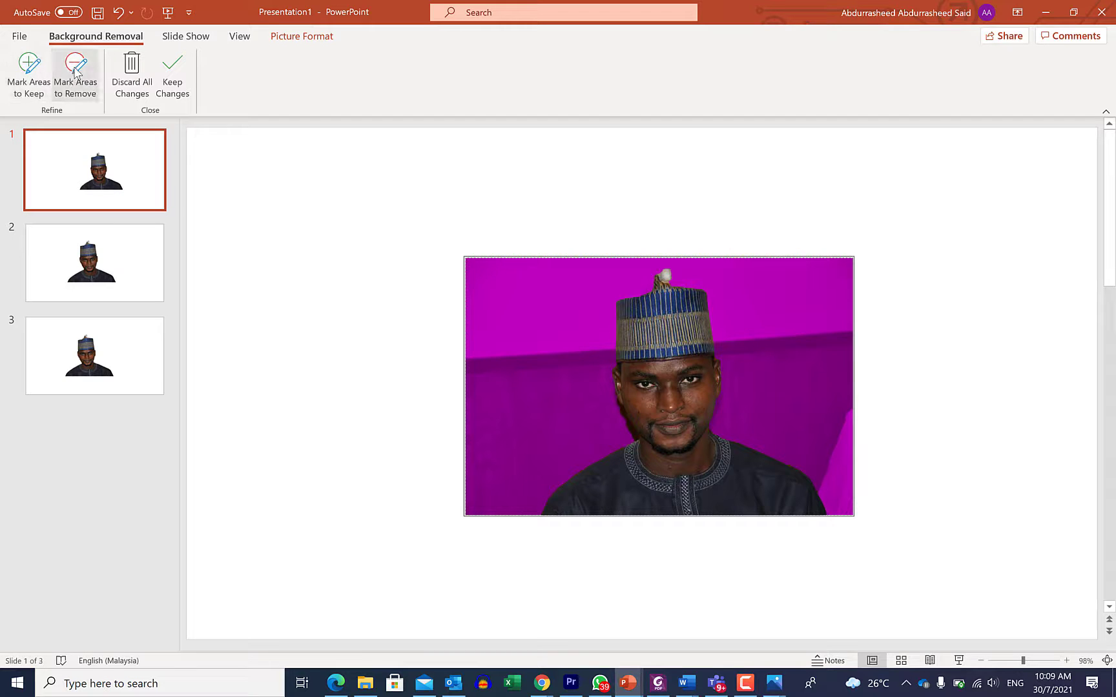
{"action": "left_click", "coordinate": [76, 71]}
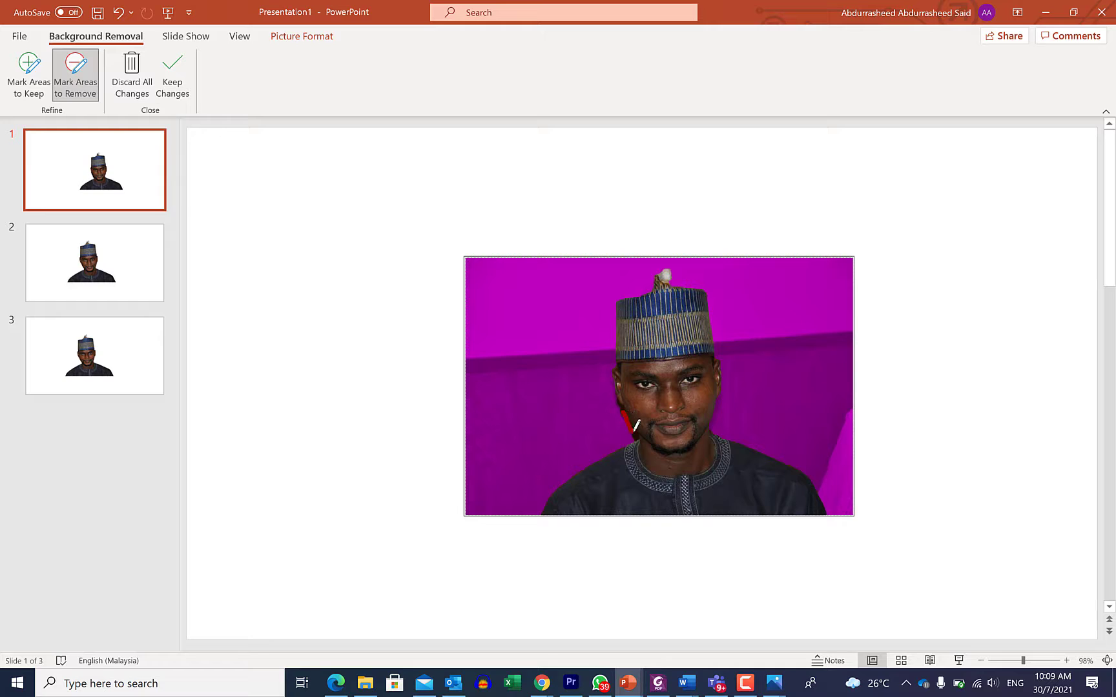
{"action": "left_click_drag", "start_coordinate": [640, 429], "coordinate": [638, 433]}
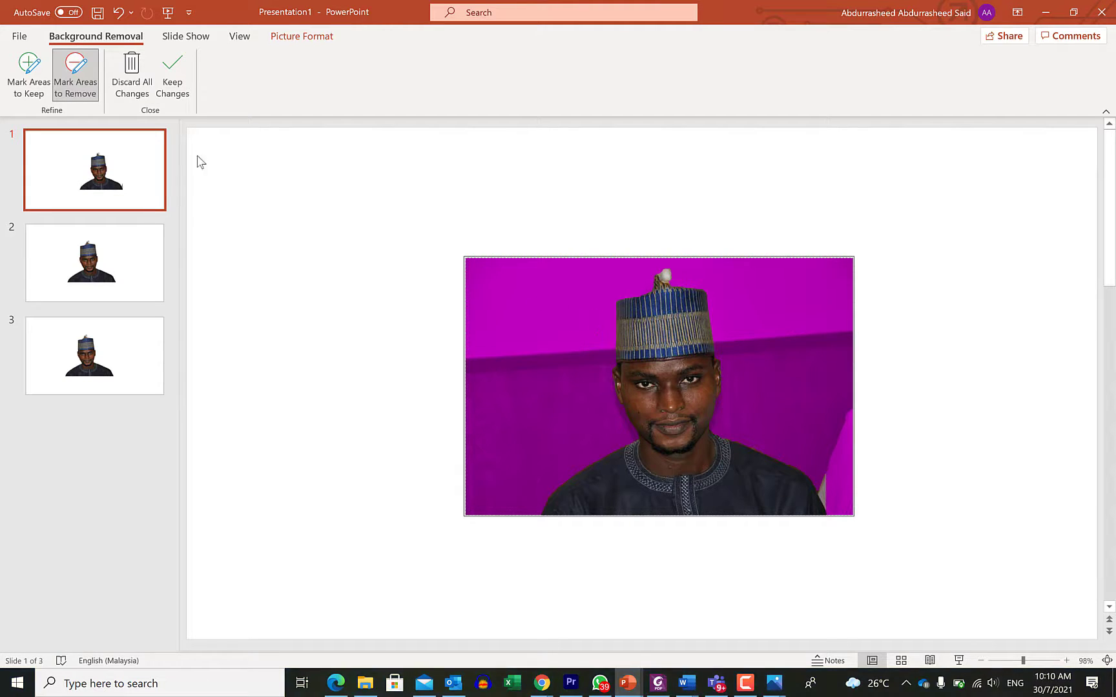
{"action": "left_click", "coordinate": [172, 76]}
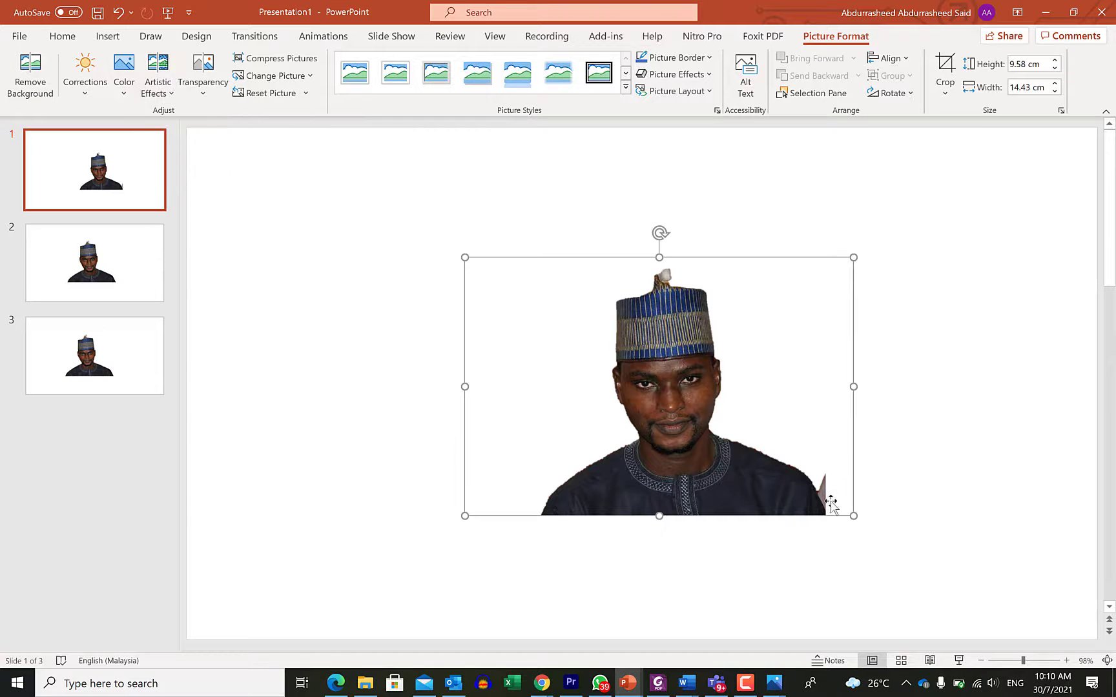
Mark the leftover background patch beside the shoulder in slide 1's picture for removal and keep the changes.
{"action": "left_click", "coordinate": [29, 74]}
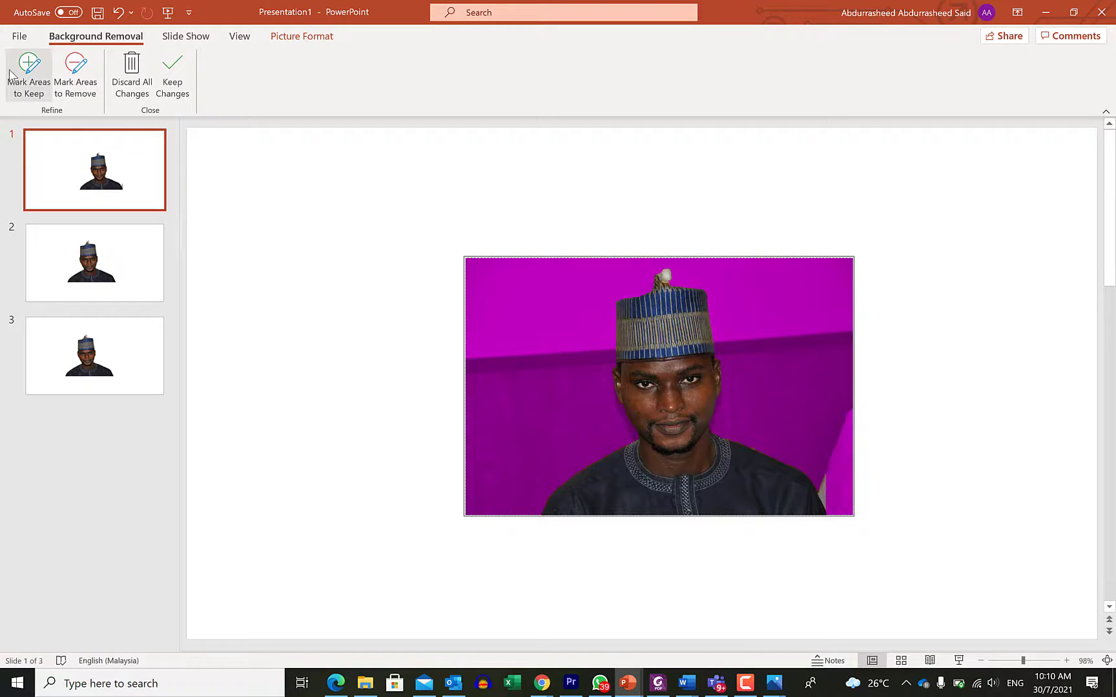
{"action": "left_click", "coordinate": [69, 86]}
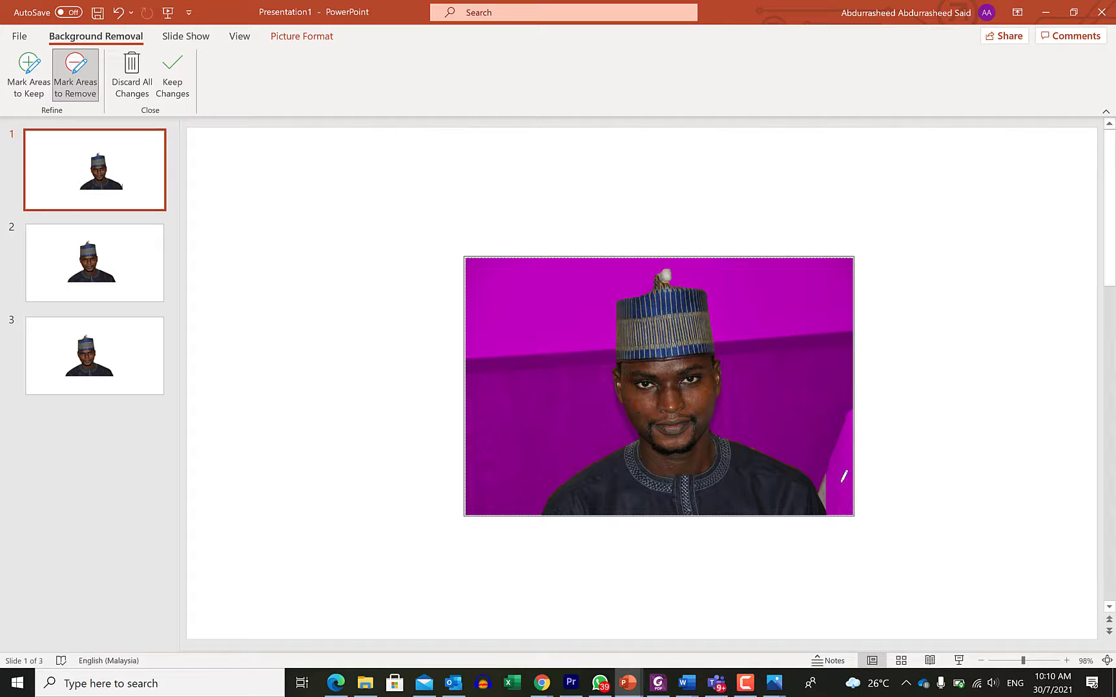
{"action": "left_click_drag", "start_coordinate": [823, 489], "coordinate": [827, 495]}
{"action": "left_click", "coordinate": [179, 69]}
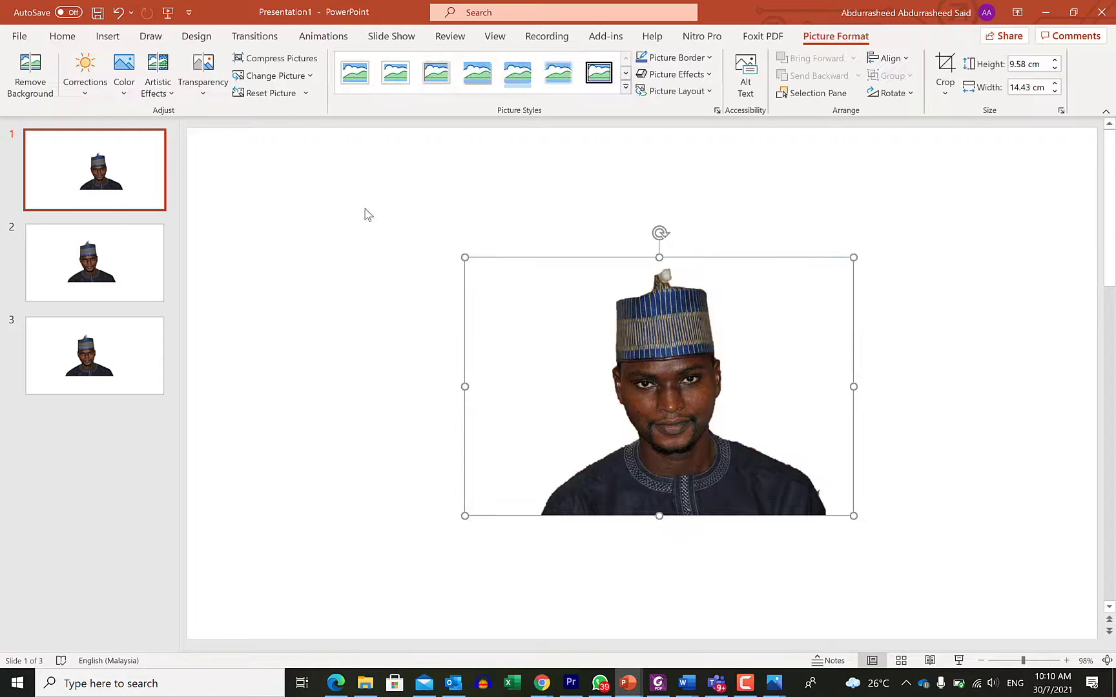
Apply a gradient fill to slide 1's background and place the cutout portrait at the slide's center.
{"action": "left_click_drag", "start_coordinate": [762, 393], "coordinate": [571, 423]}
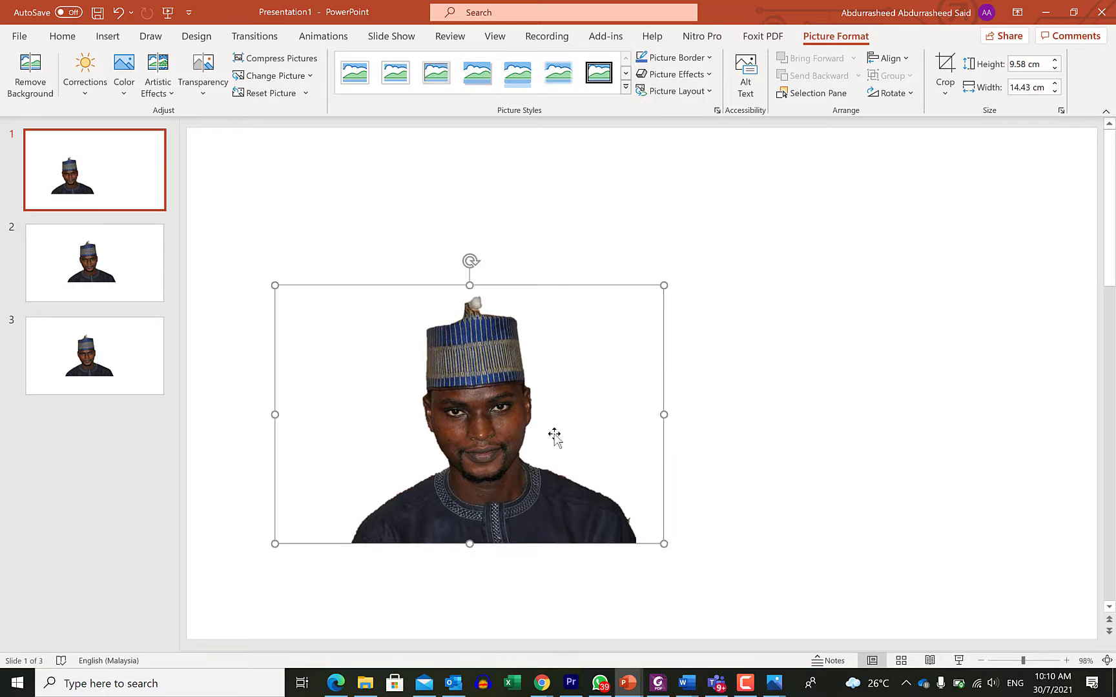
{"action": "right_click", "coordinate": [771, 250]}
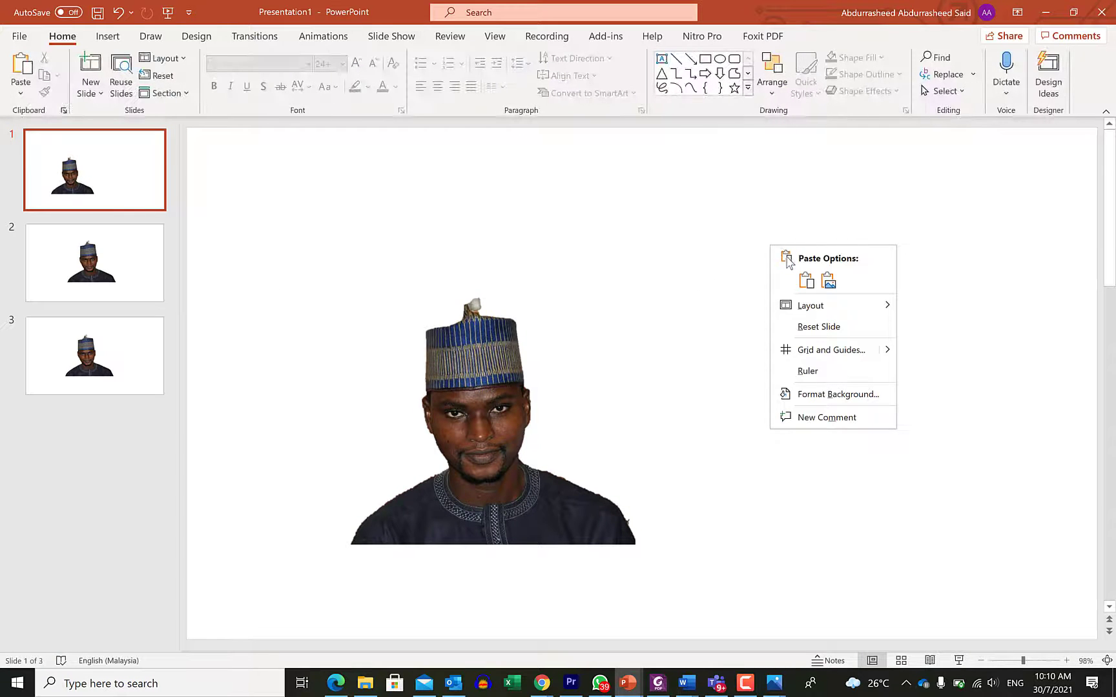
{"action": "left_click", "coordinate": [827, 393]}
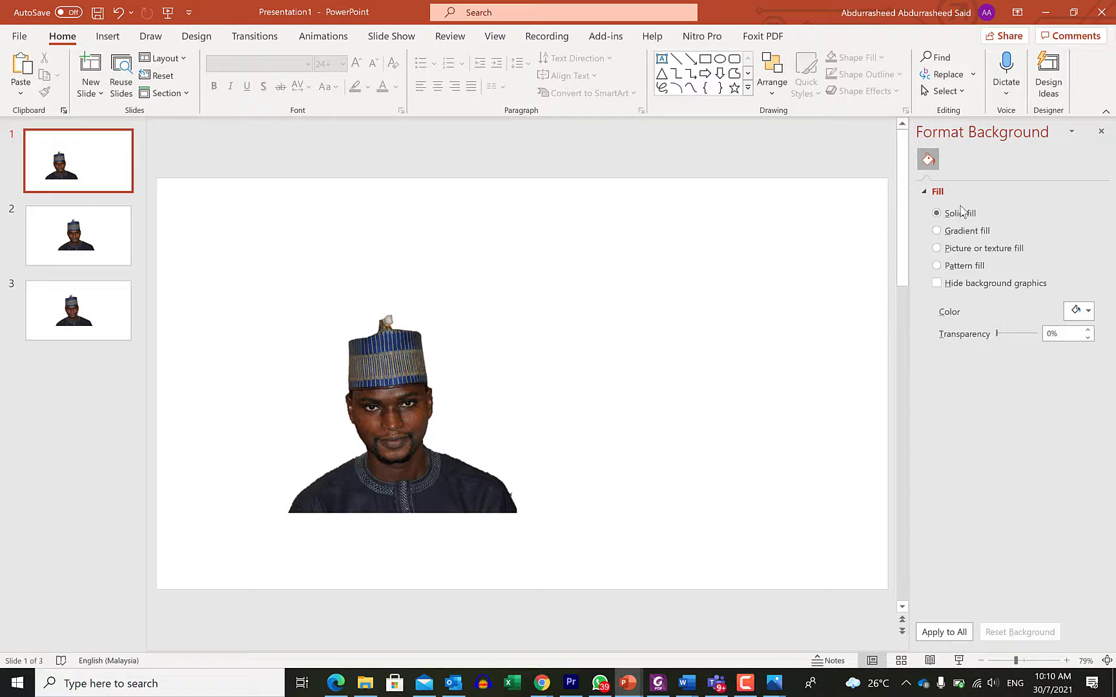
{"action": "left_click", "coordinate": [965, 230]}
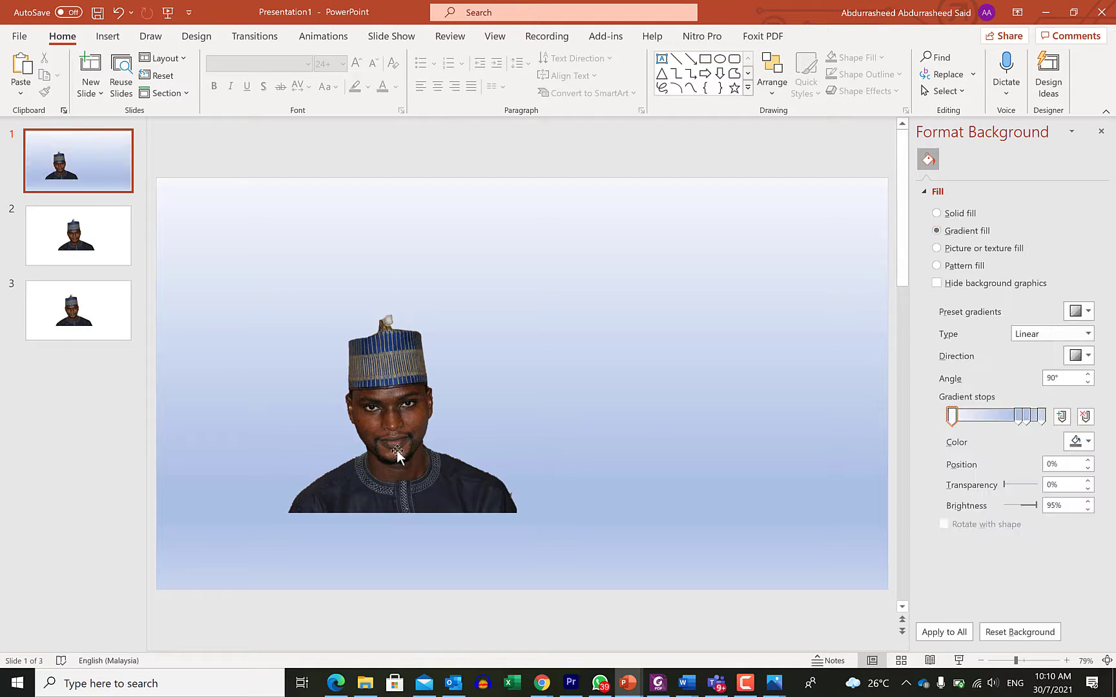
{"action": "left_click_drag", "start_coordinate": [400, 455], "coordinate": [477, 418]}
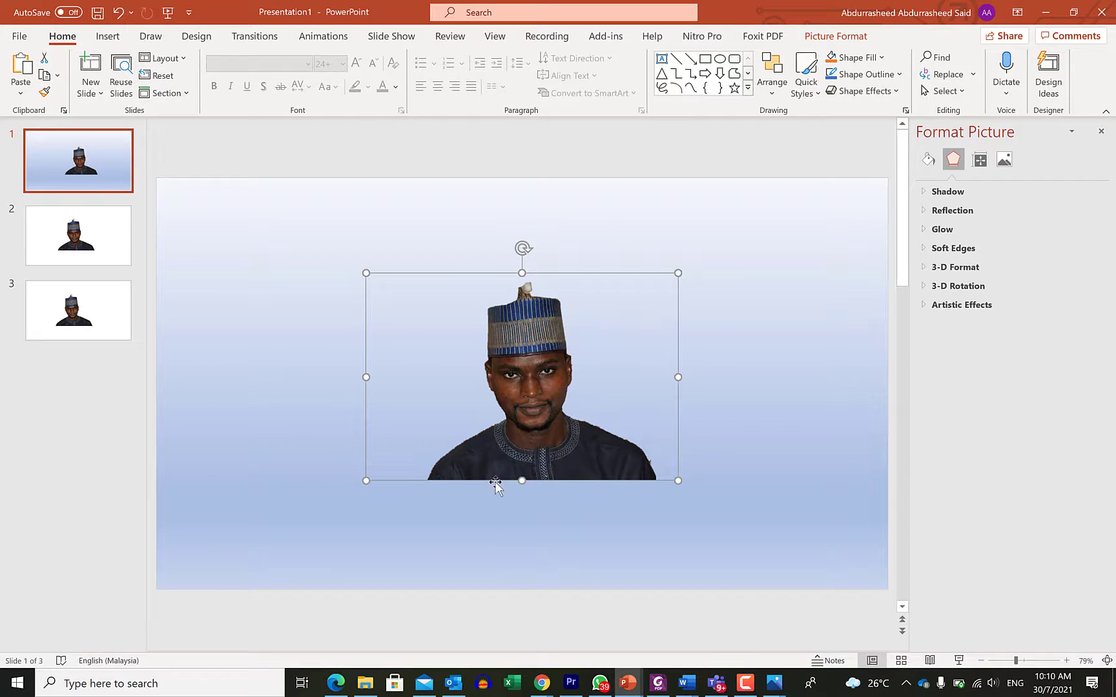
Apply a gradient fill to the background of slide 3.
{"action": "left_click", "coordinate": [77, 313]}
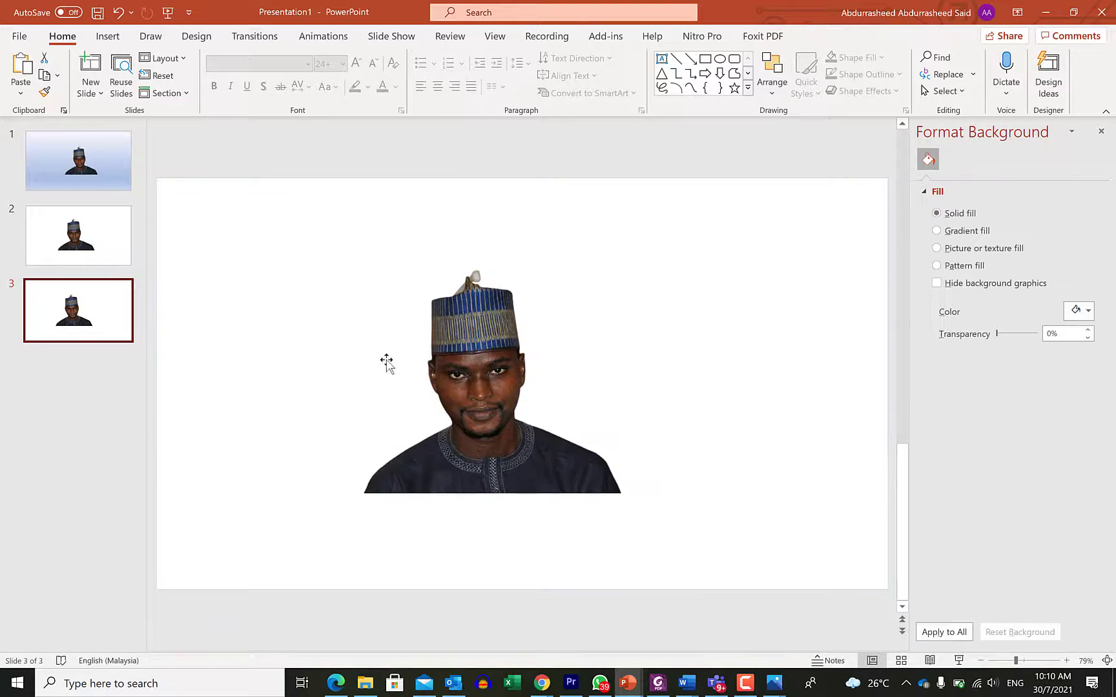
{"action": "left_click", "coordinate": [443, 365]}
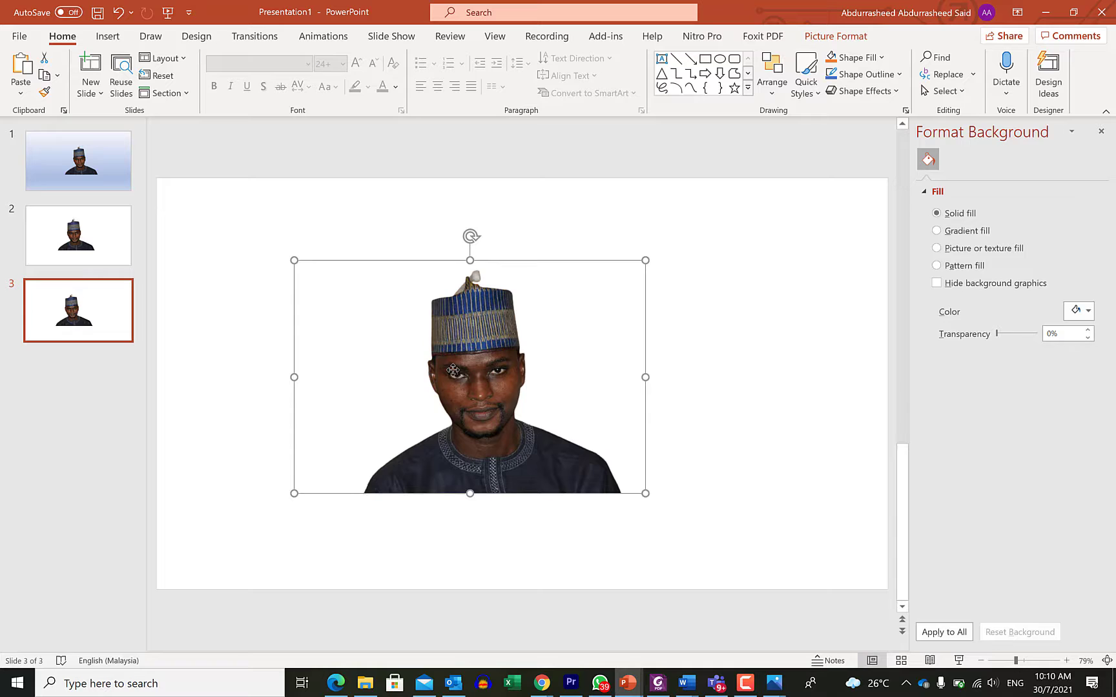
{"action": "right_click", "coordinate": [523, 356]}
{"action": "right_click", "coordinate": [743, 318]}
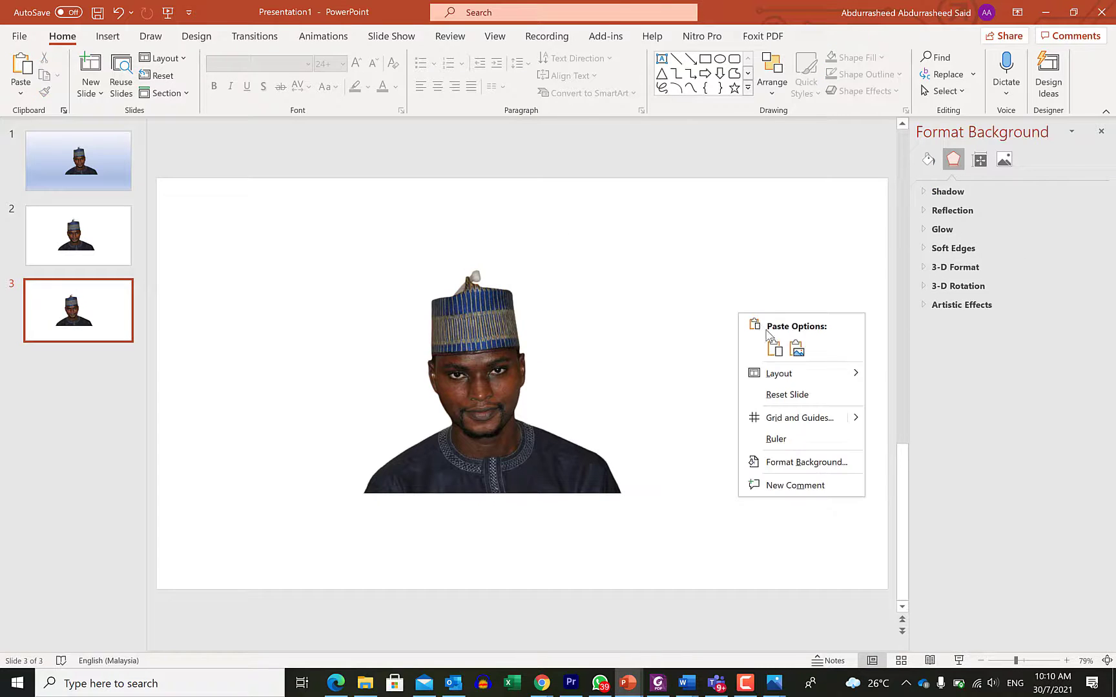
{"action": "left_click", "coordinate": [791, 471]}
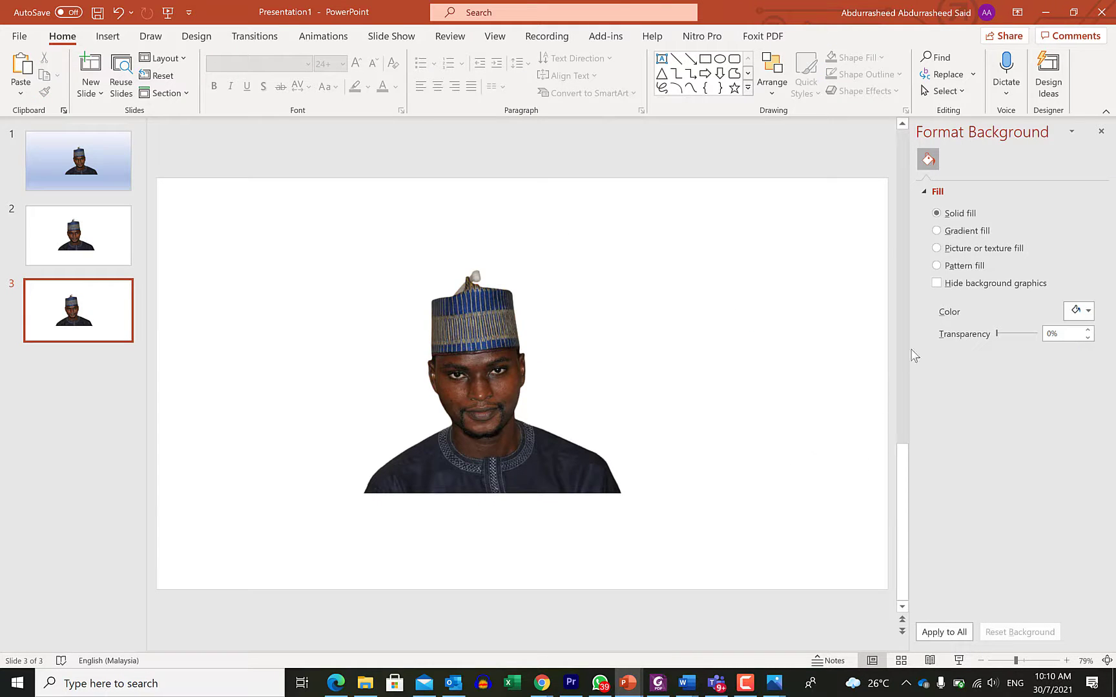
{"action": "left_click", "coordinate": [967, 231]}
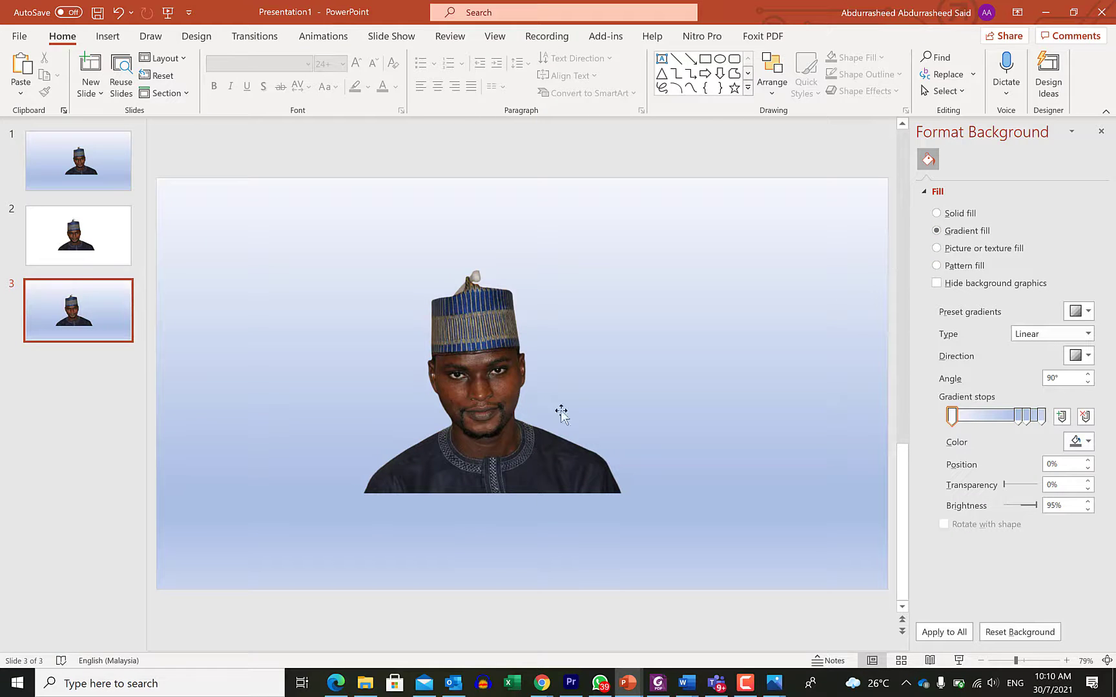
Move the cutout portrait on slide 3 to the horizontal center, slightly above the slide's middle, and deselect it.
{"action": "left_click_drag", "start_coordinate": [491, 403], "coordinate": [548, 392]}
{"action": "mouse_move", "coordinate": [550, 334]}
{"action": "left_mouse_down"}
{"action": "mouse_move", "coordinate": [526, 362]}
{"action": "mouse_move", "coordinate": [552, 353]}
{"action": "left_mouse_up"}
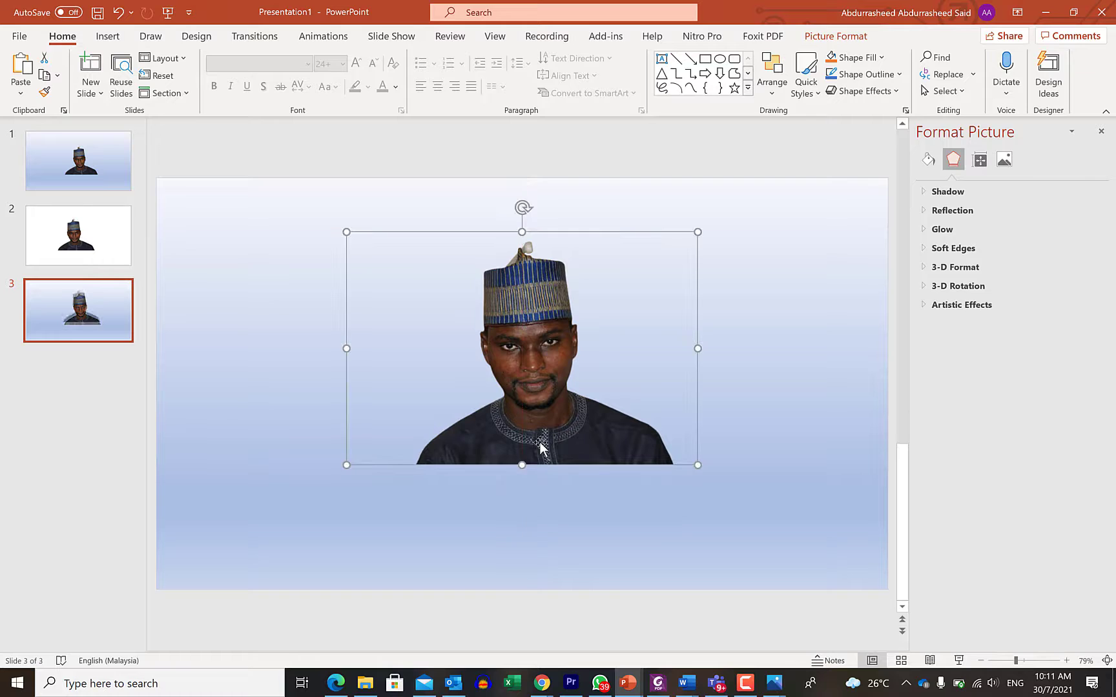
{"action": "left_click", "coordinate": [744, 377]}
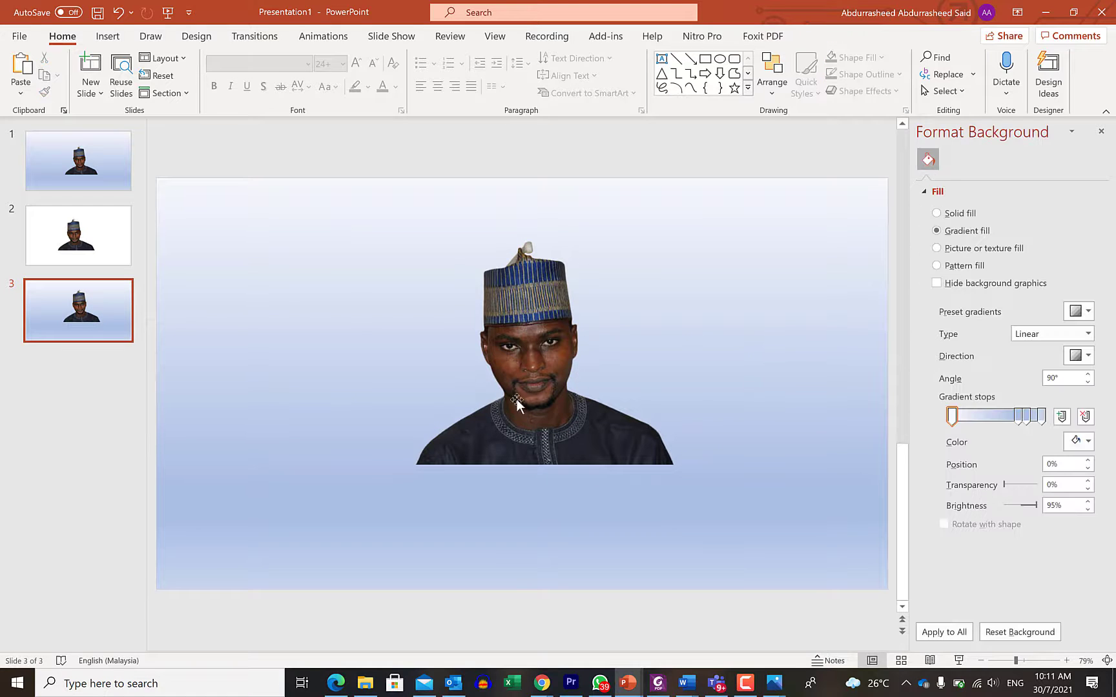